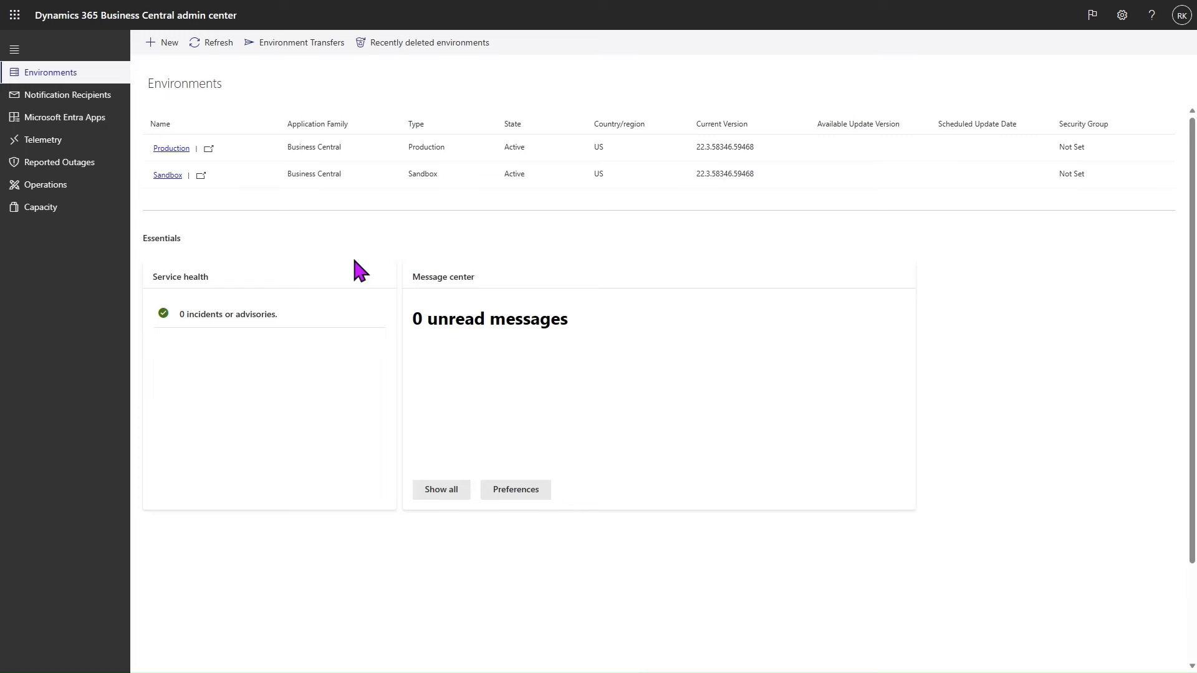
Begin an outgoing transfer of Production and paste the destination tenant ID from clipboard history
click(292, 42)
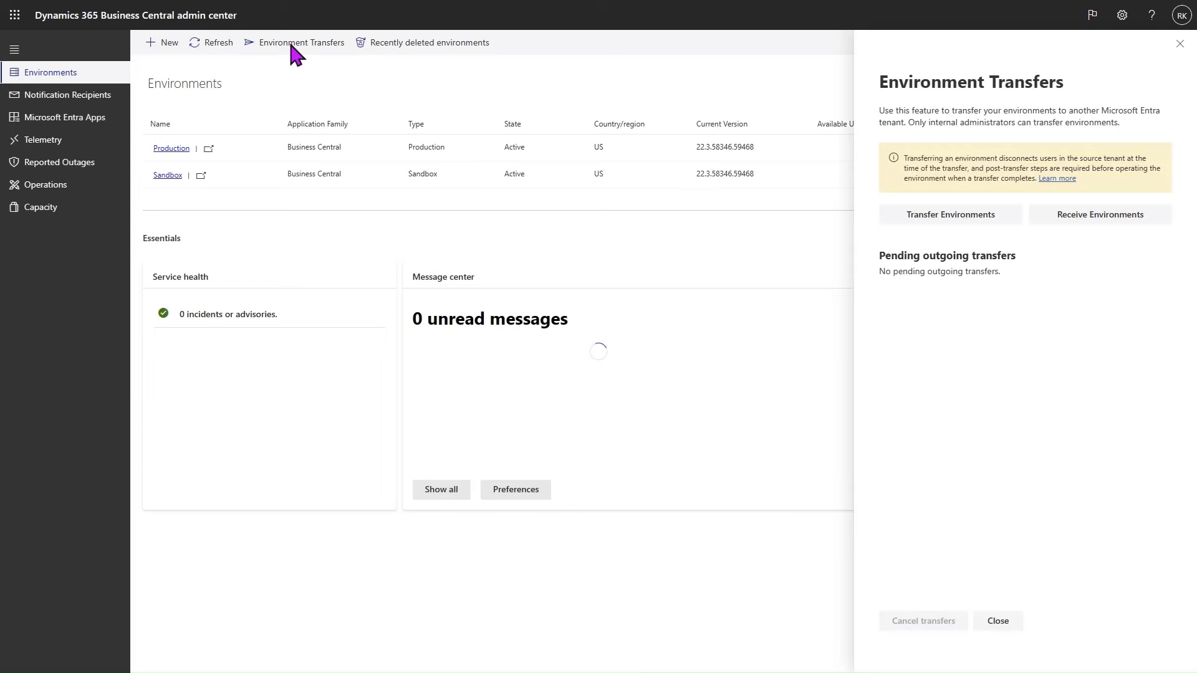
click(962, 218)
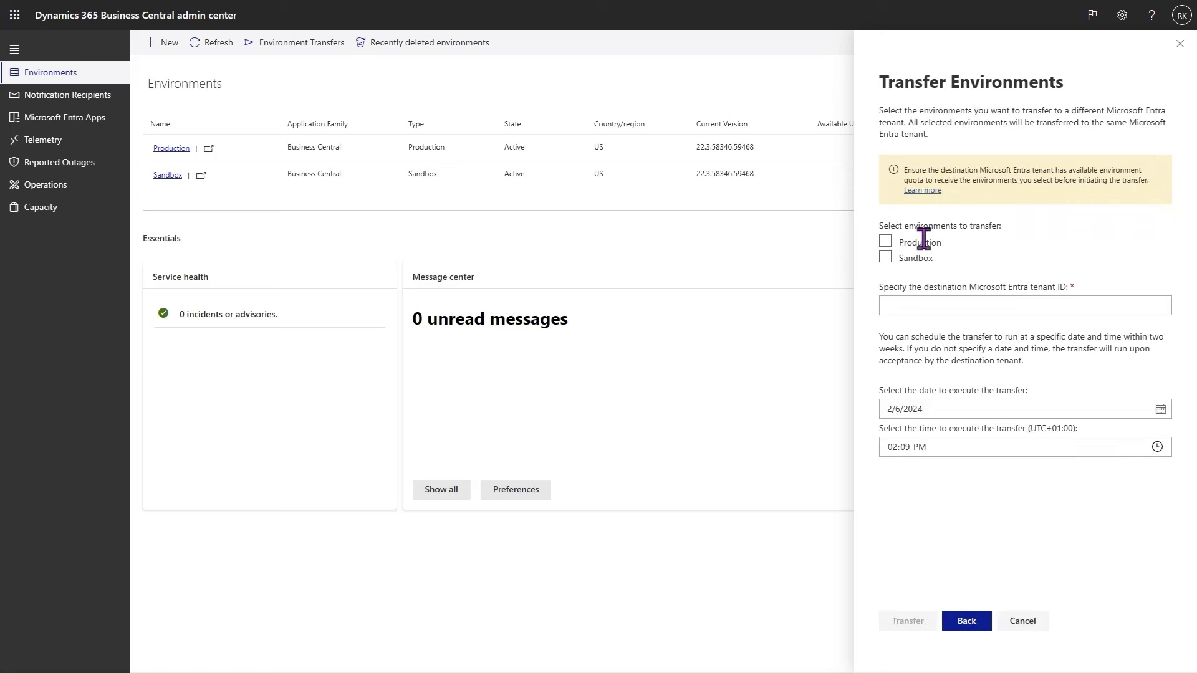
click(886, 243)
click(1044, 304)
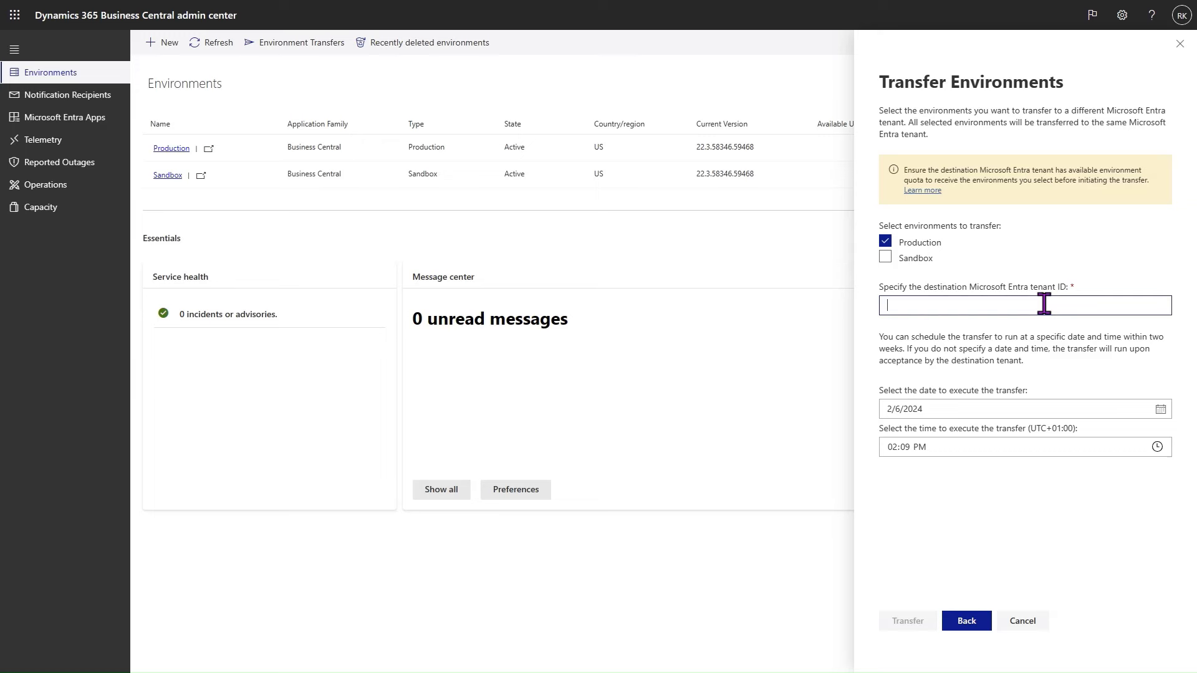
key(super+v)
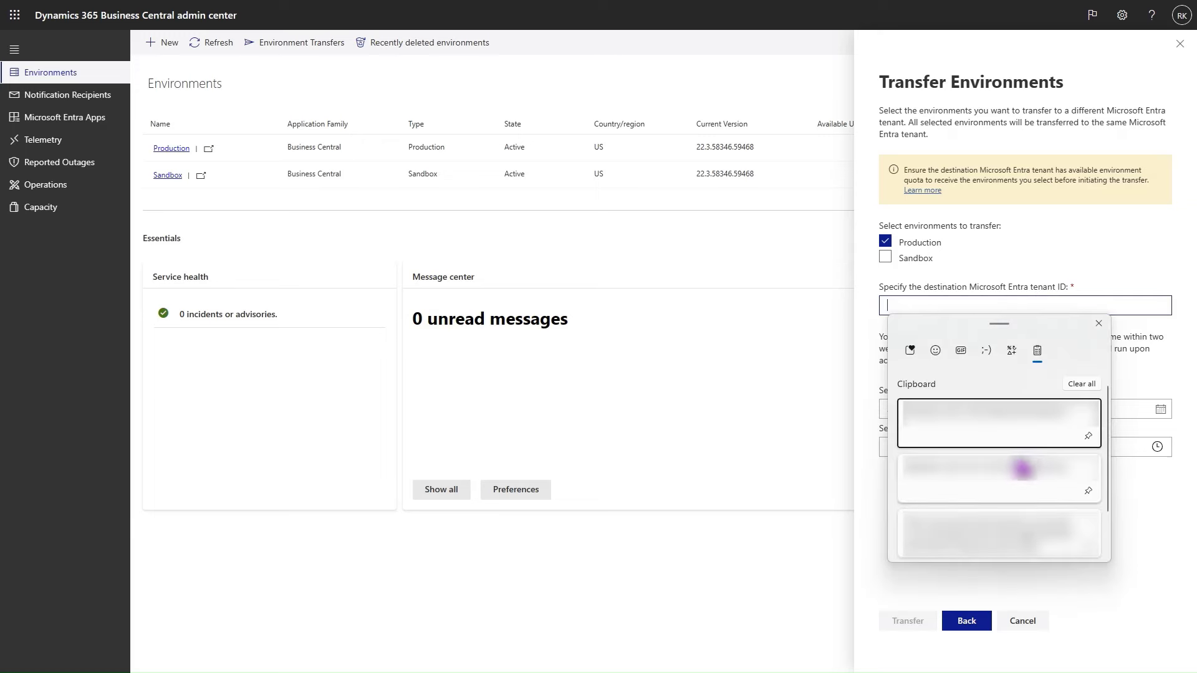
click(1019, 478)
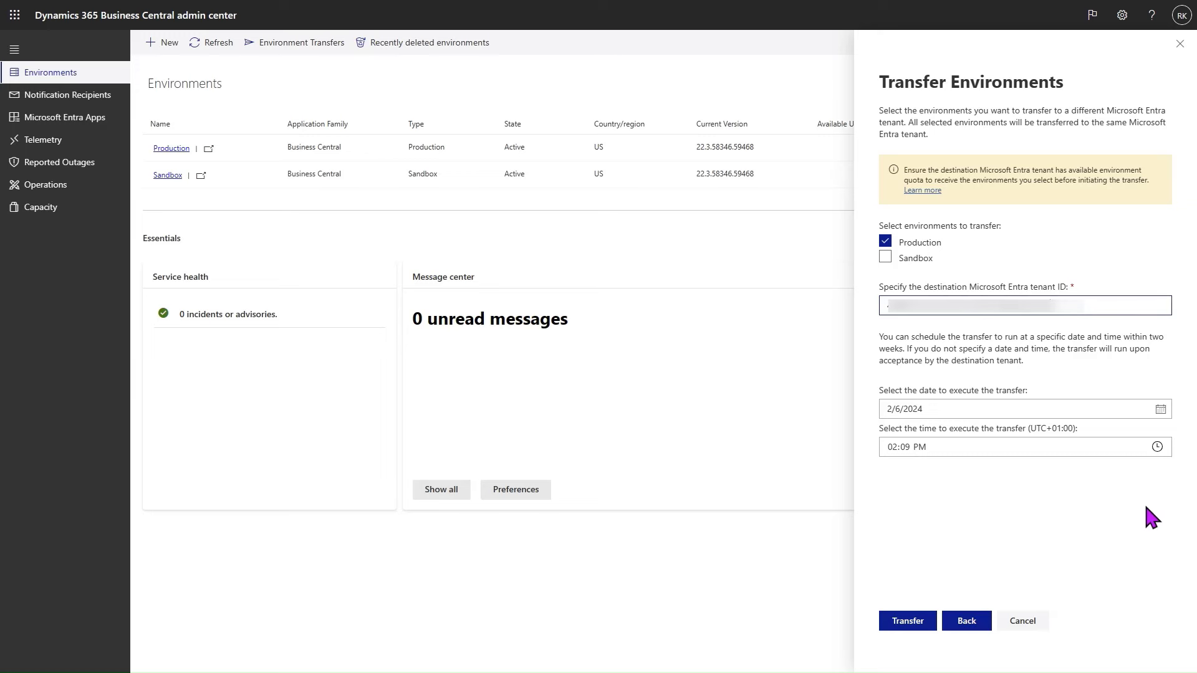
Set the transfer date to February 13, 2024 and the time to 03:09 PM
click(1160, 410)
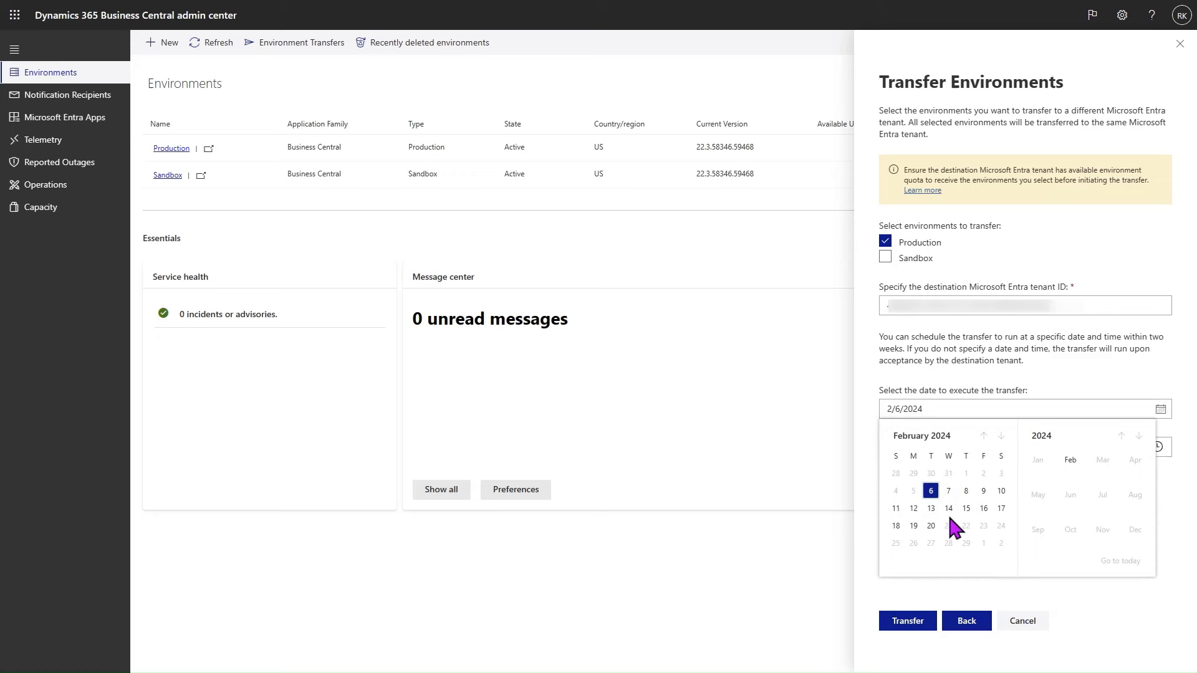
click(930, 508)
click(1156, 446)
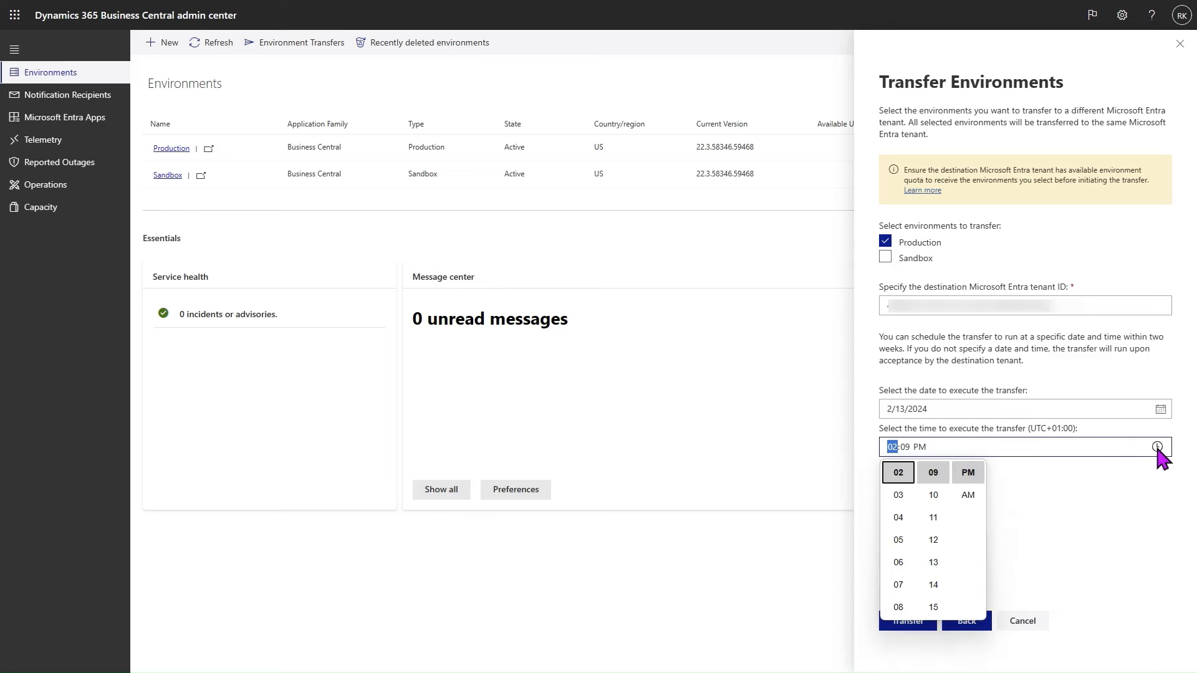
click(899, 497)
scroll(932, 484, down, 3)
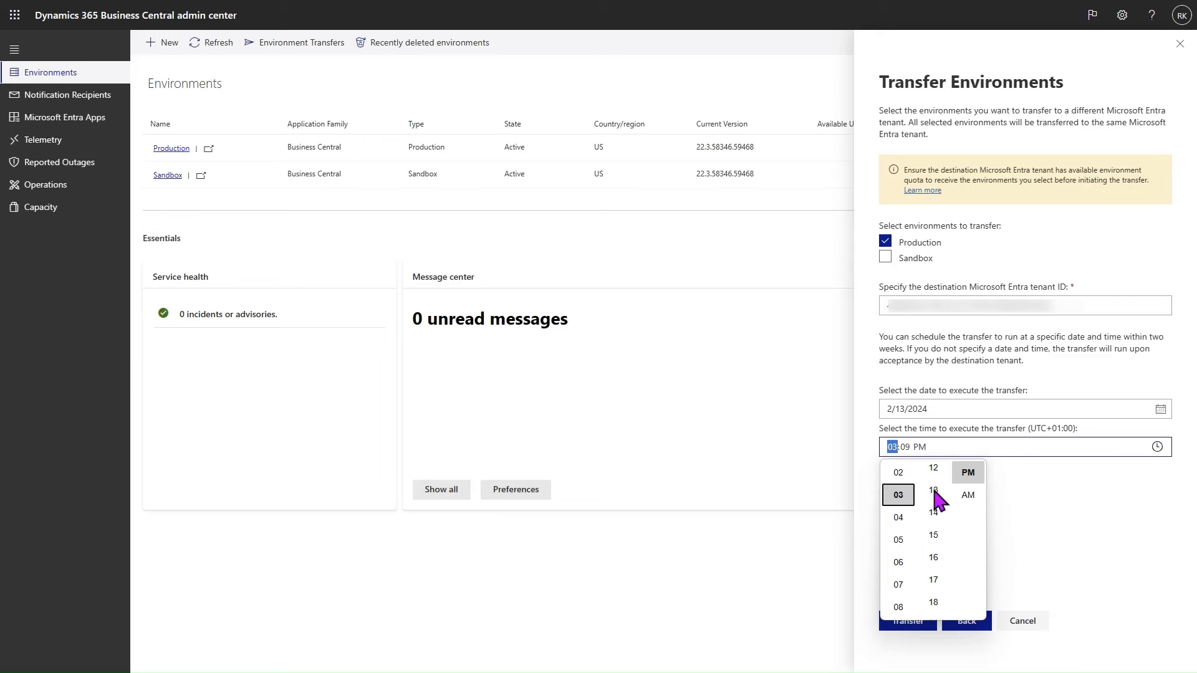
scroll(933, 493, up, 6)
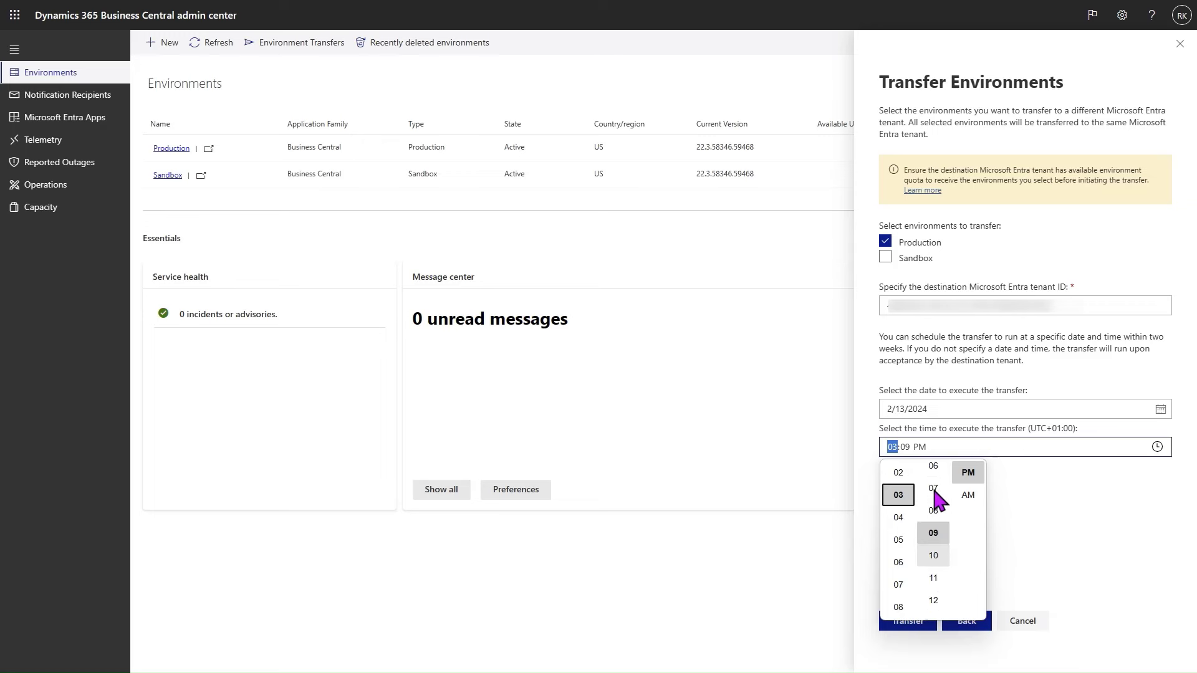
click(1052, 492)
click(1156, 446)
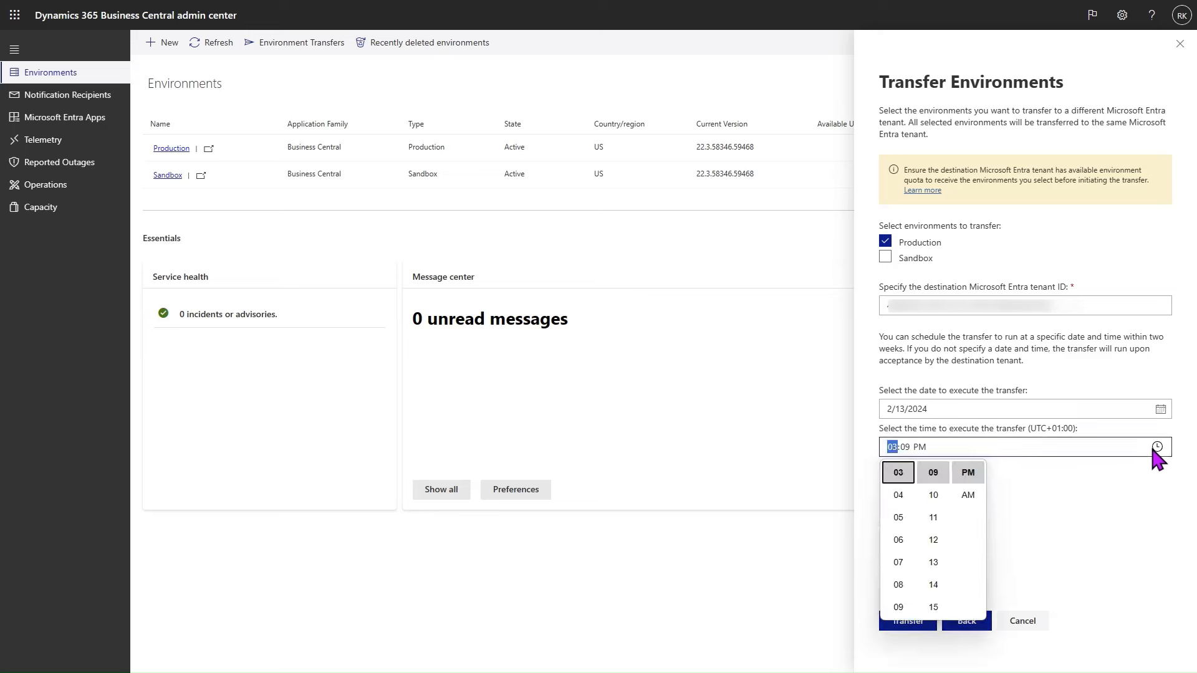
click(933, 473)
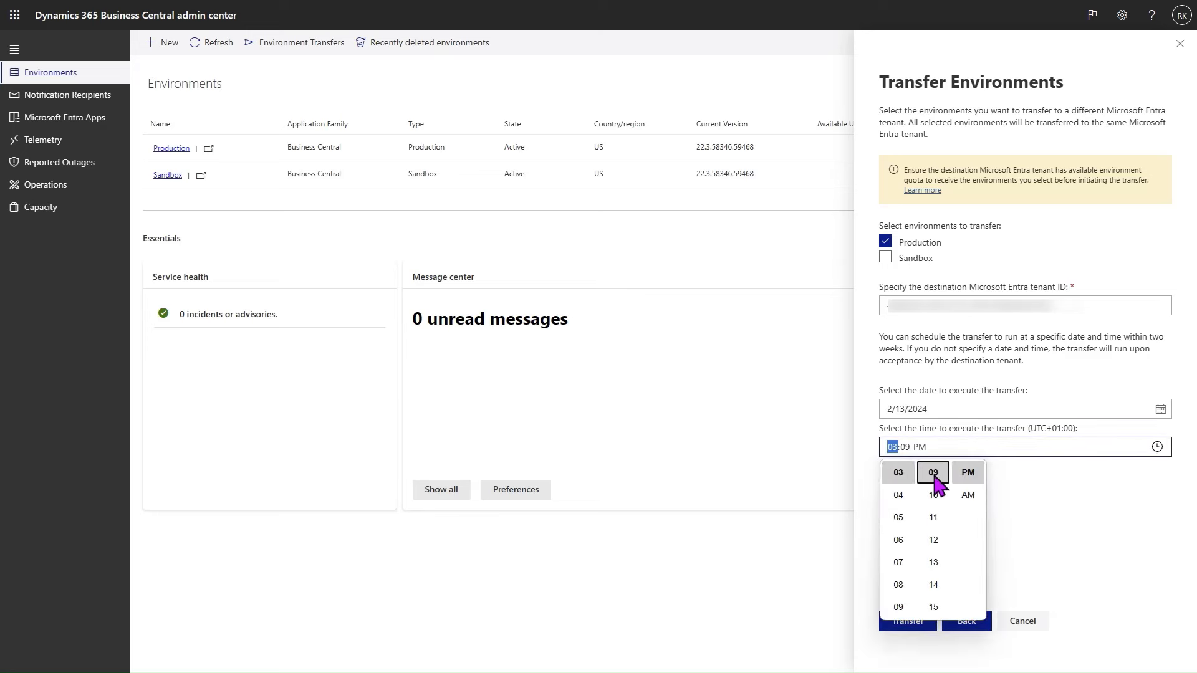
click(968, 473)
click(1048, 493)
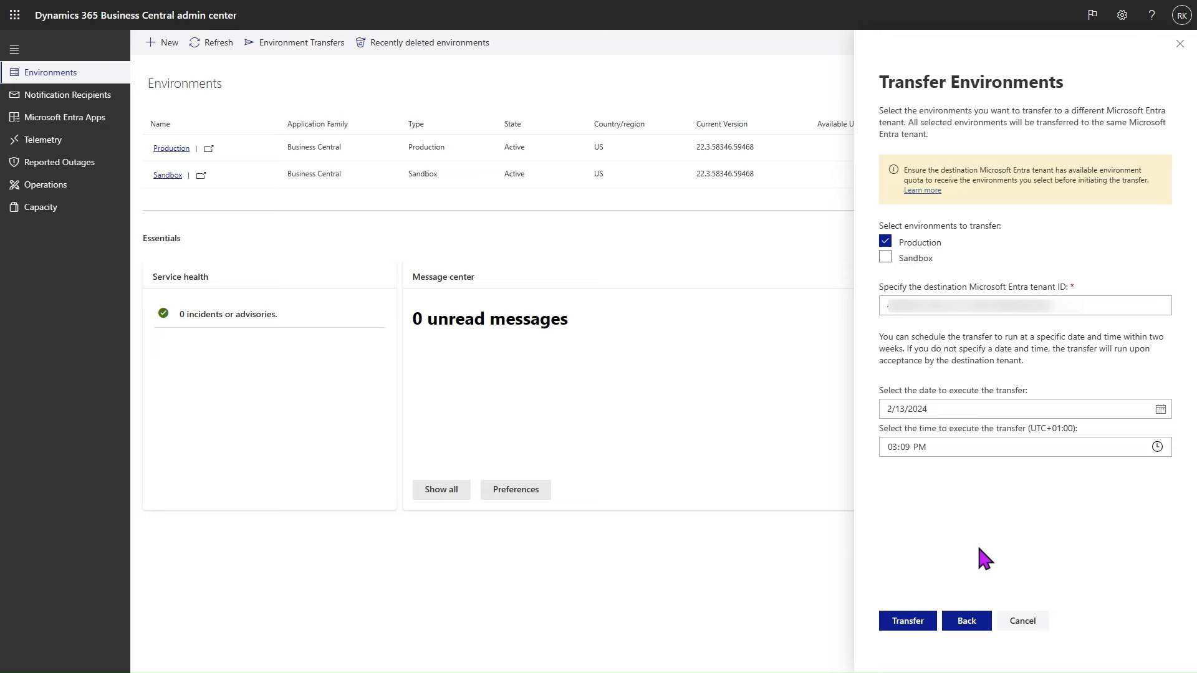
Submit the Production transfer, then select its pending entry in Environment Transfers
click(920, 620)
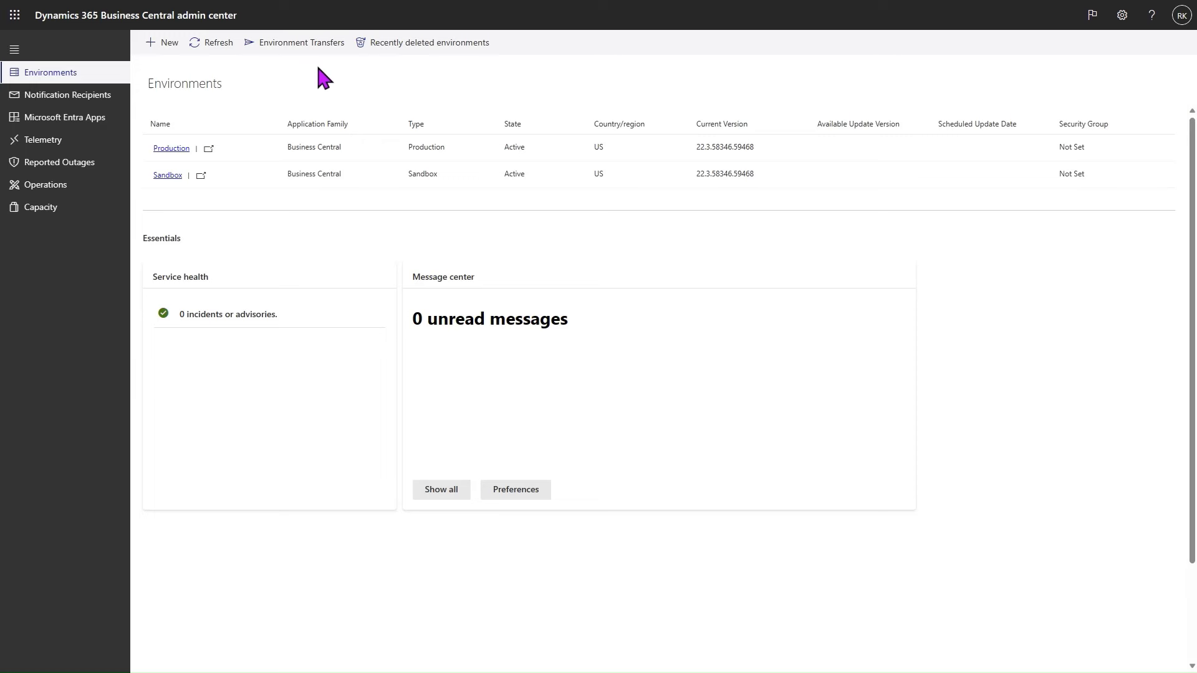
click(299, 56)
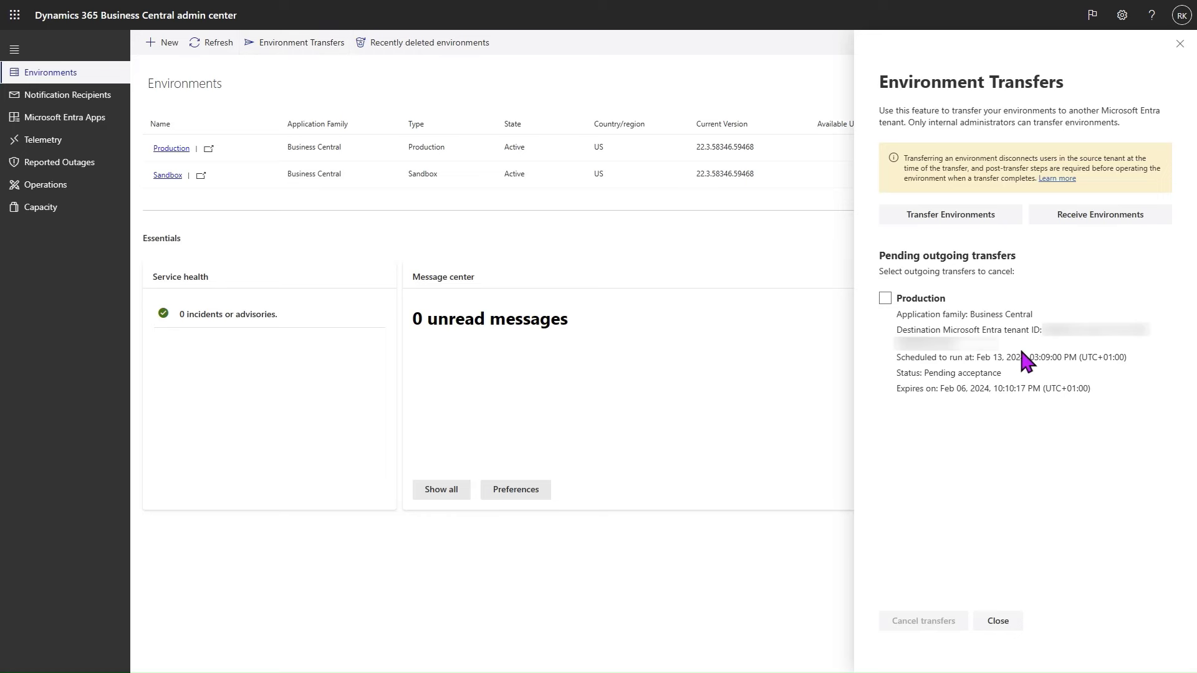
click(885, 299)
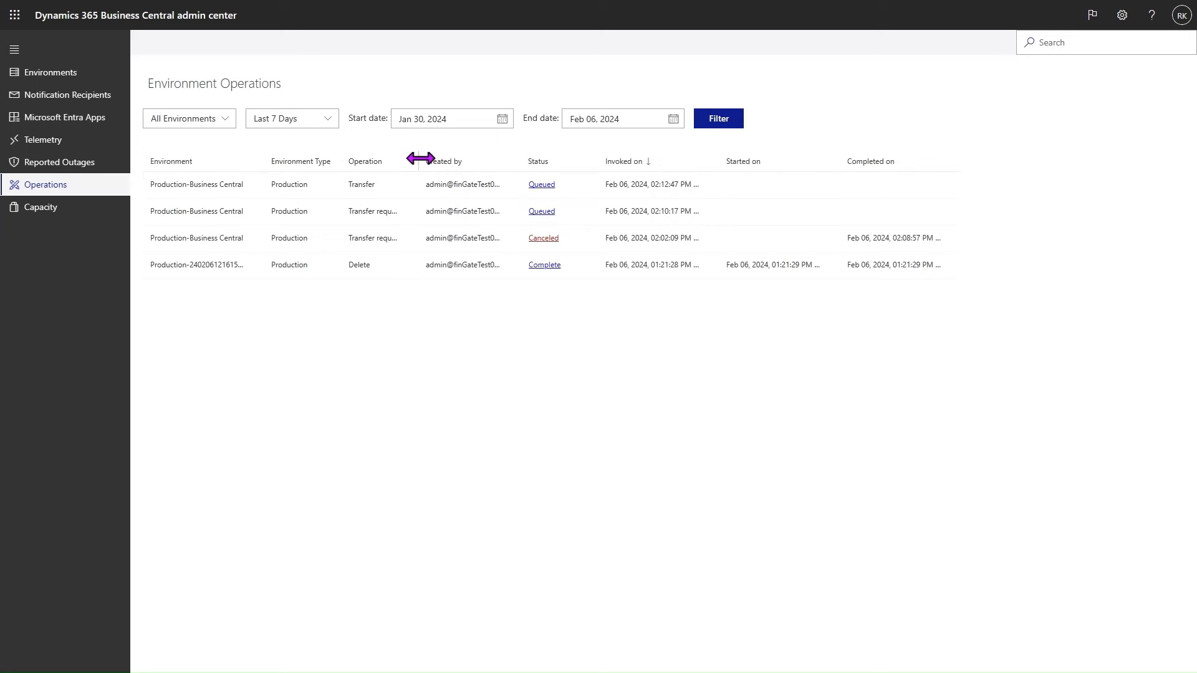
Widen the Operation column and view details of the queued Transfer request
drag(420, 158, 477, 157)
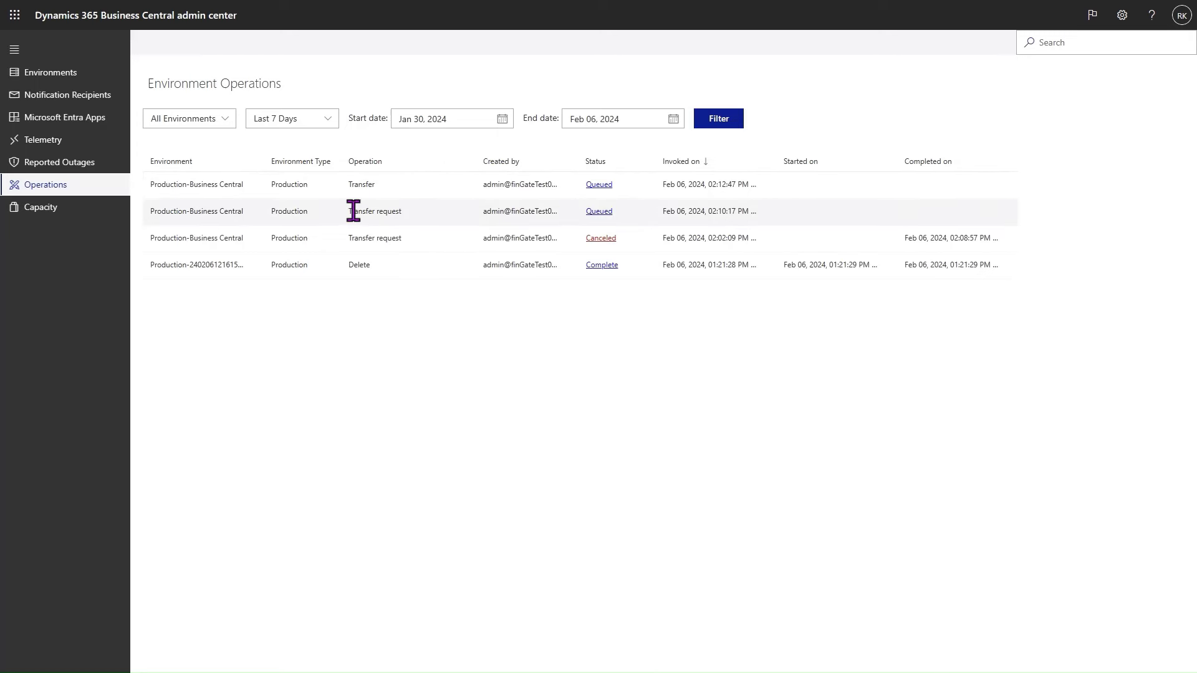
click(598, 211)
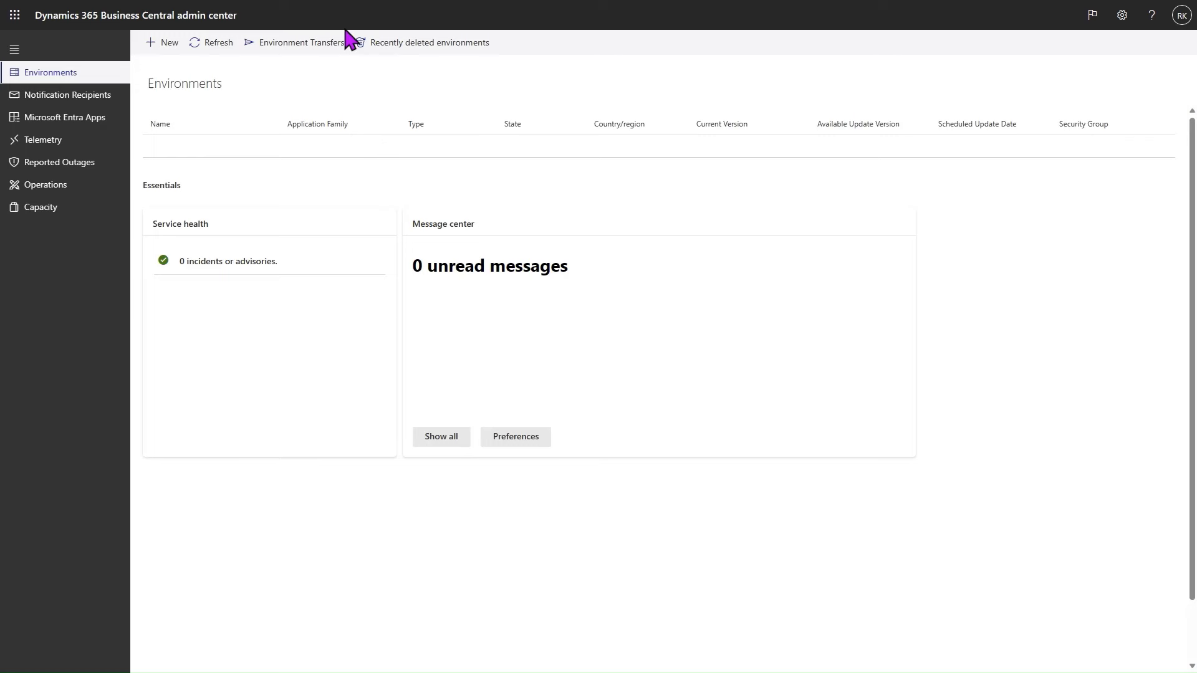
Start receiving environments and paste the source tenant ID from clipboard history
click(325, 43)
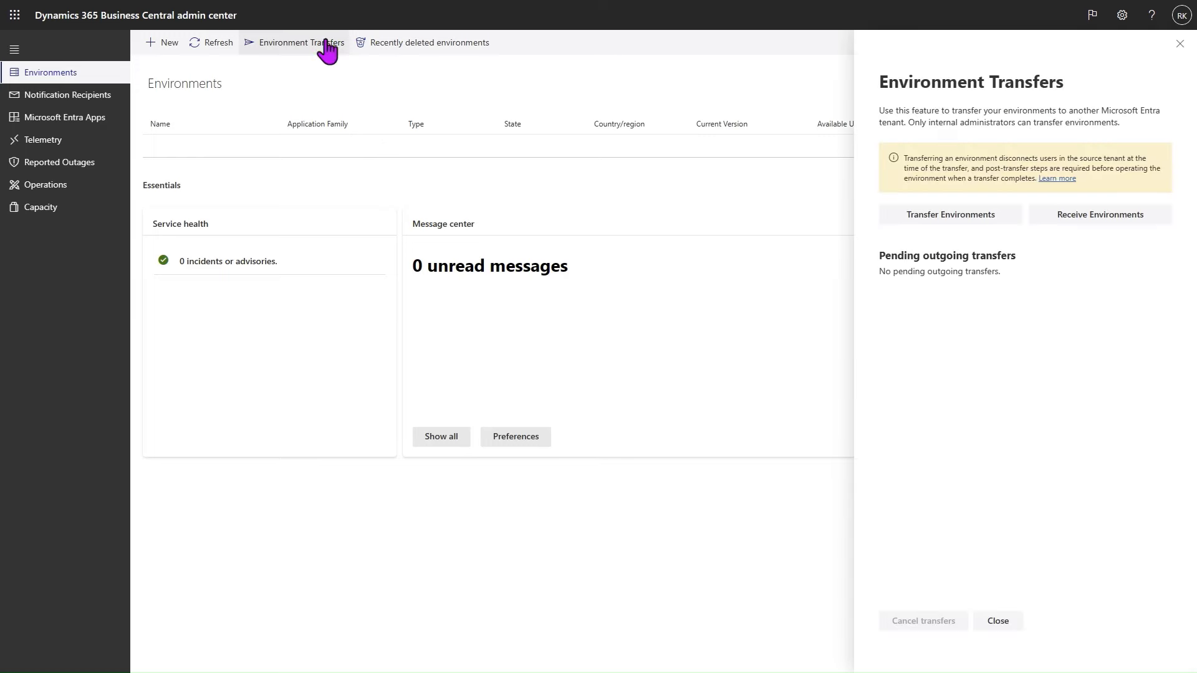
click(1092, 224)
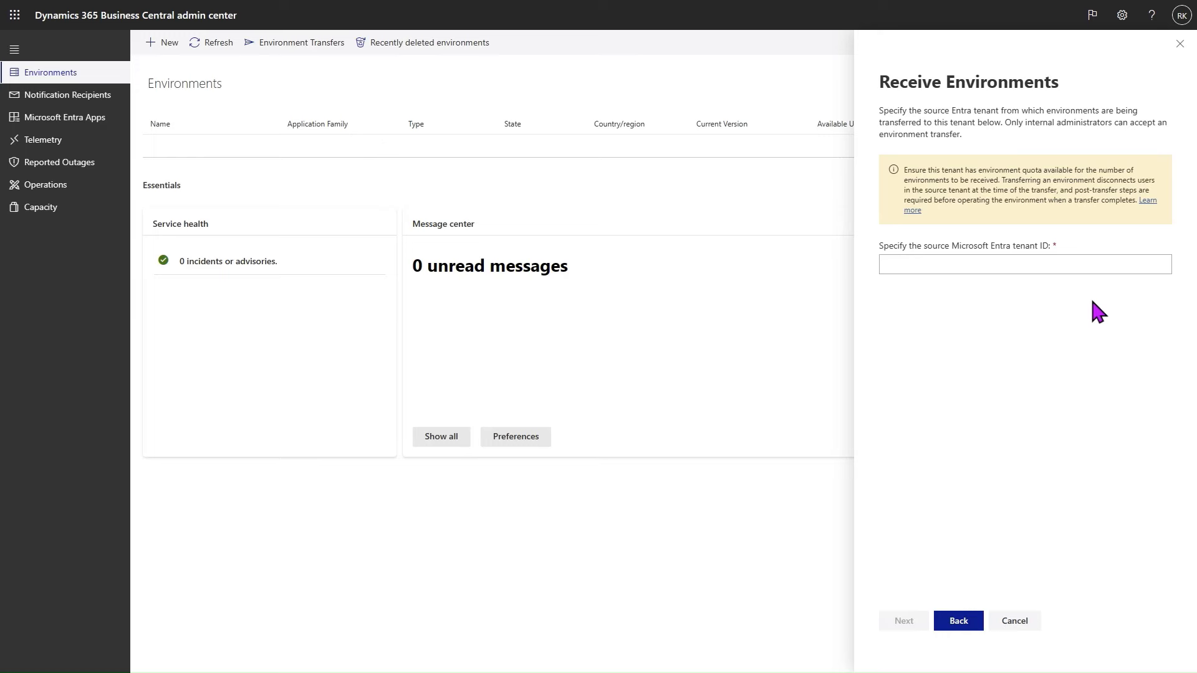
click(1071, 269)
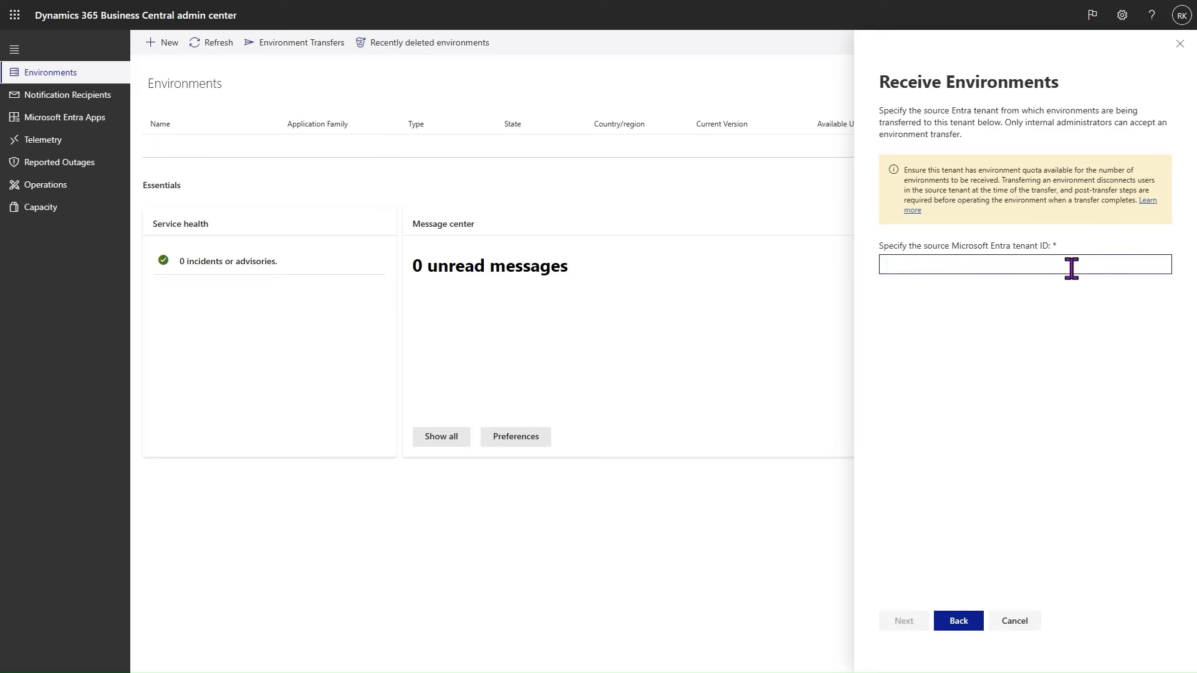
key(super+v)
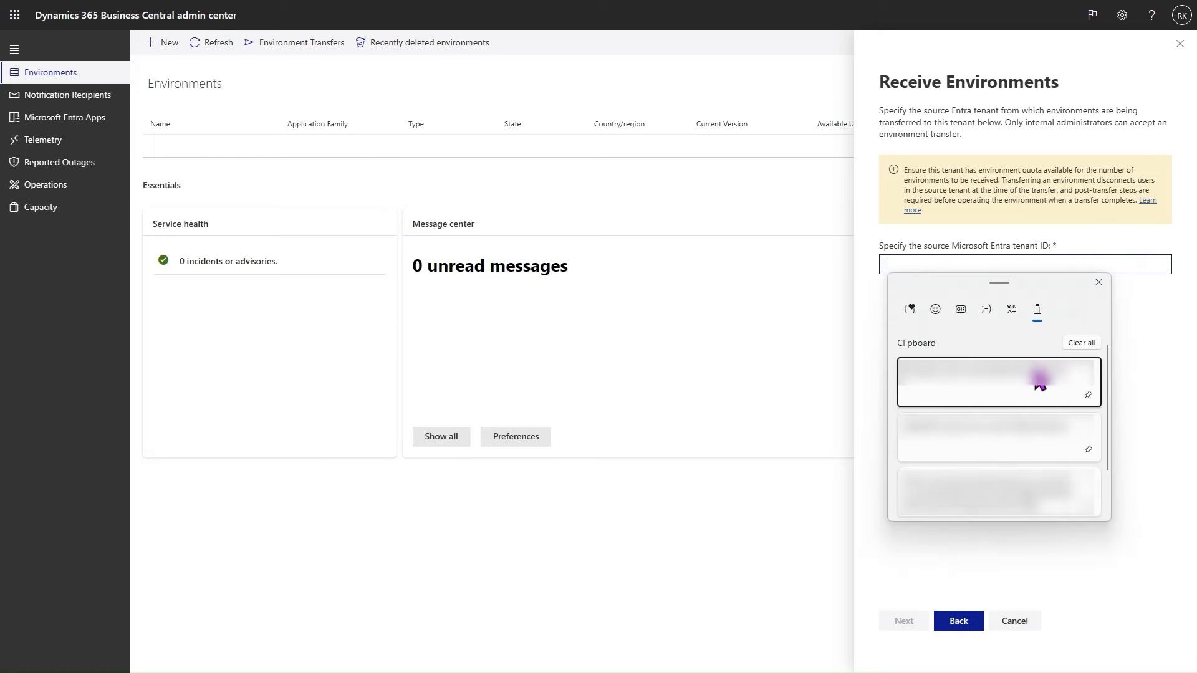
click(1036, 382)
click(905, 622)
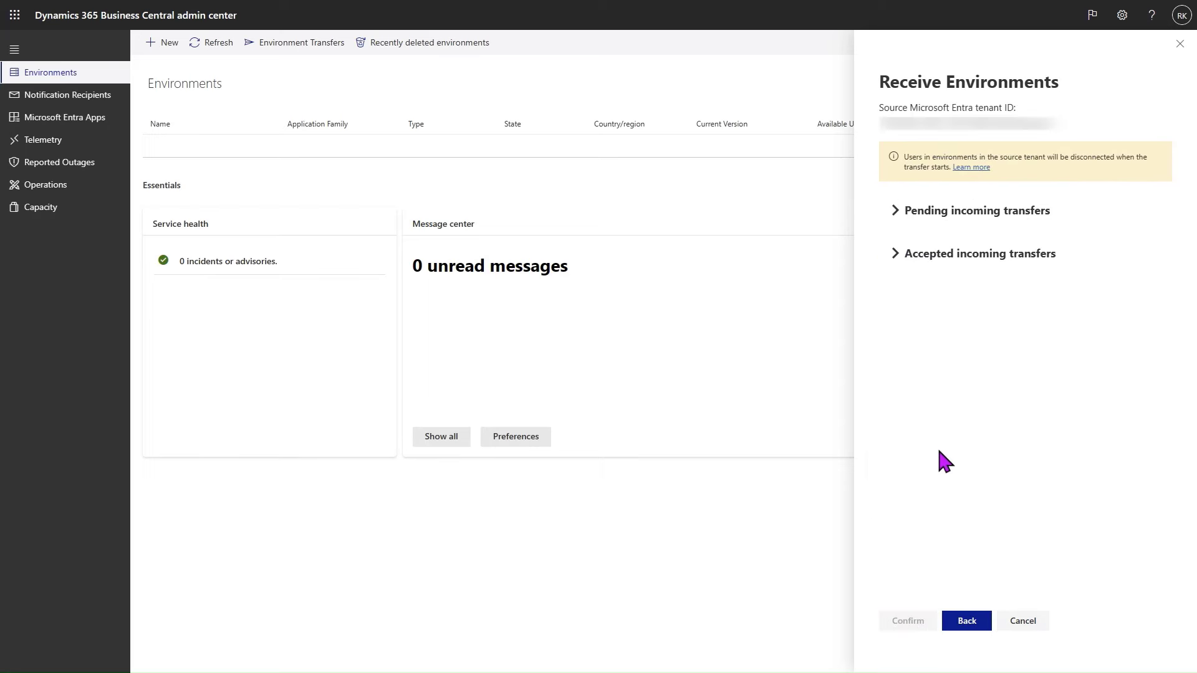
Select the pending incoming Production transfer and confirm it under the name Production
click(896, 211)
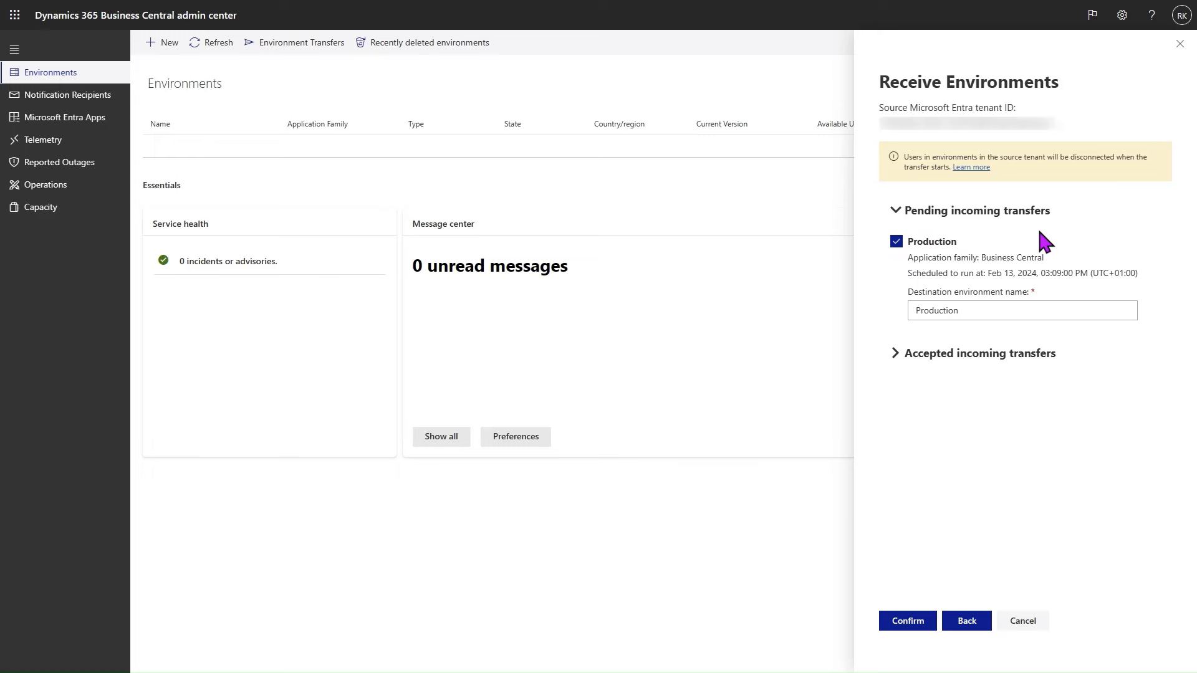
click(896, 244)
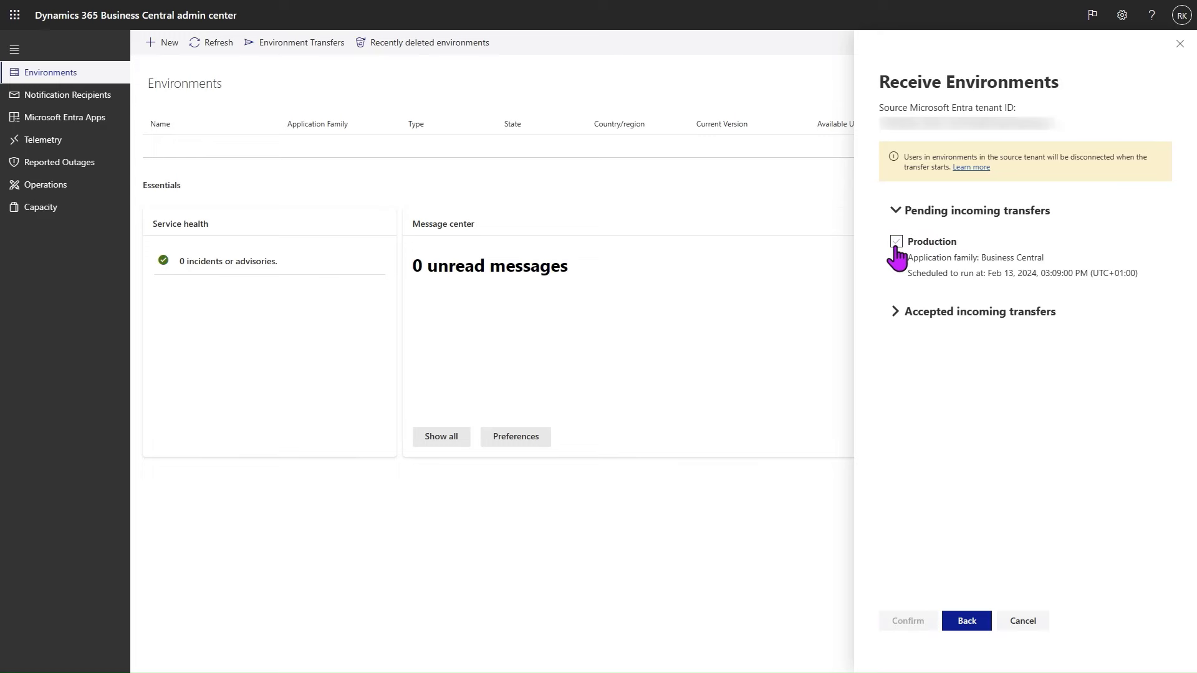
click(896, 244)
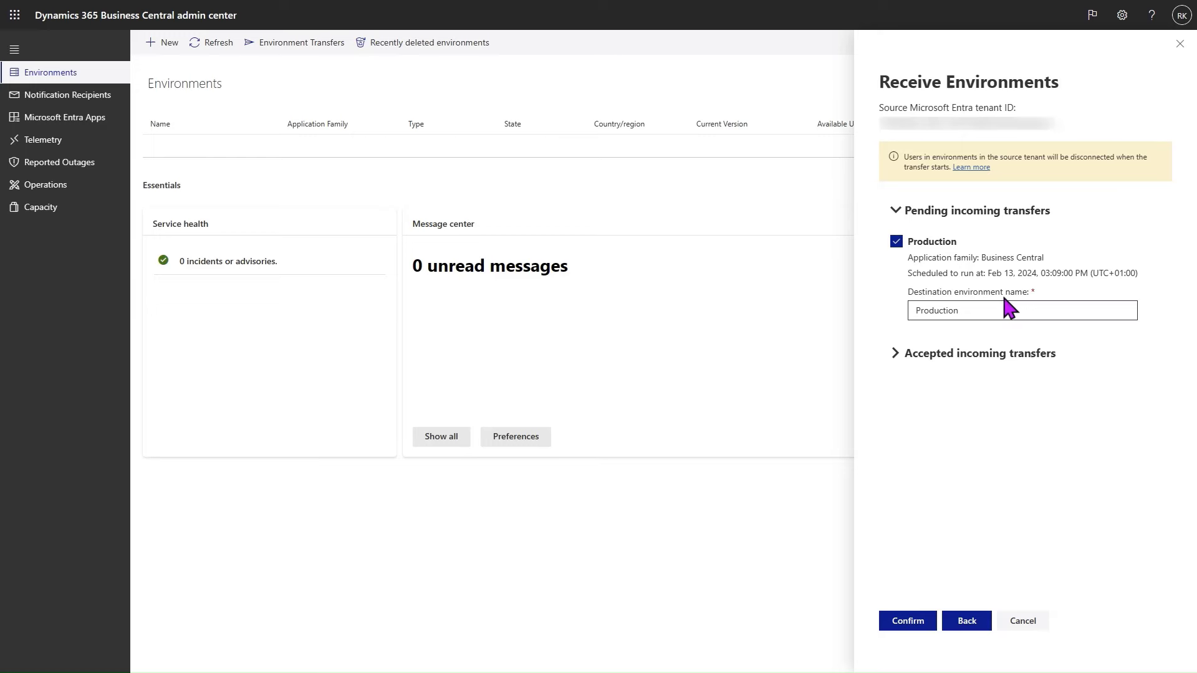
click(909, 621)
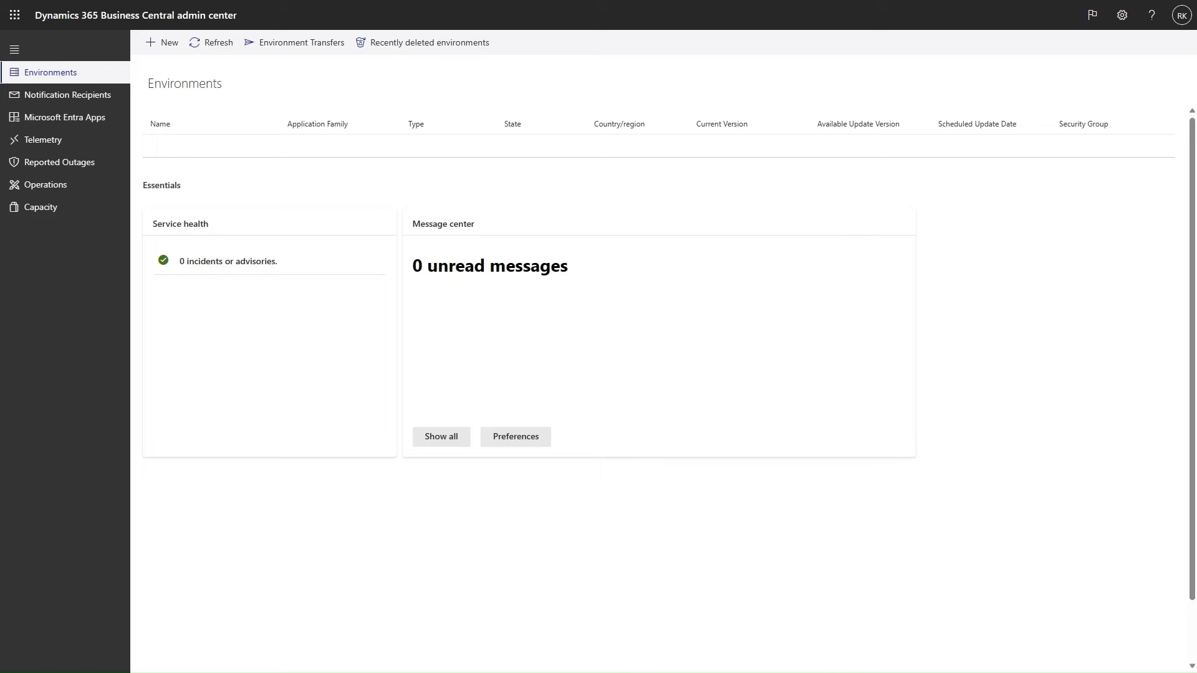
Re-enter the source tenant ID in Receive Environments and expand the accepted incoming transfers
click(307, 50)
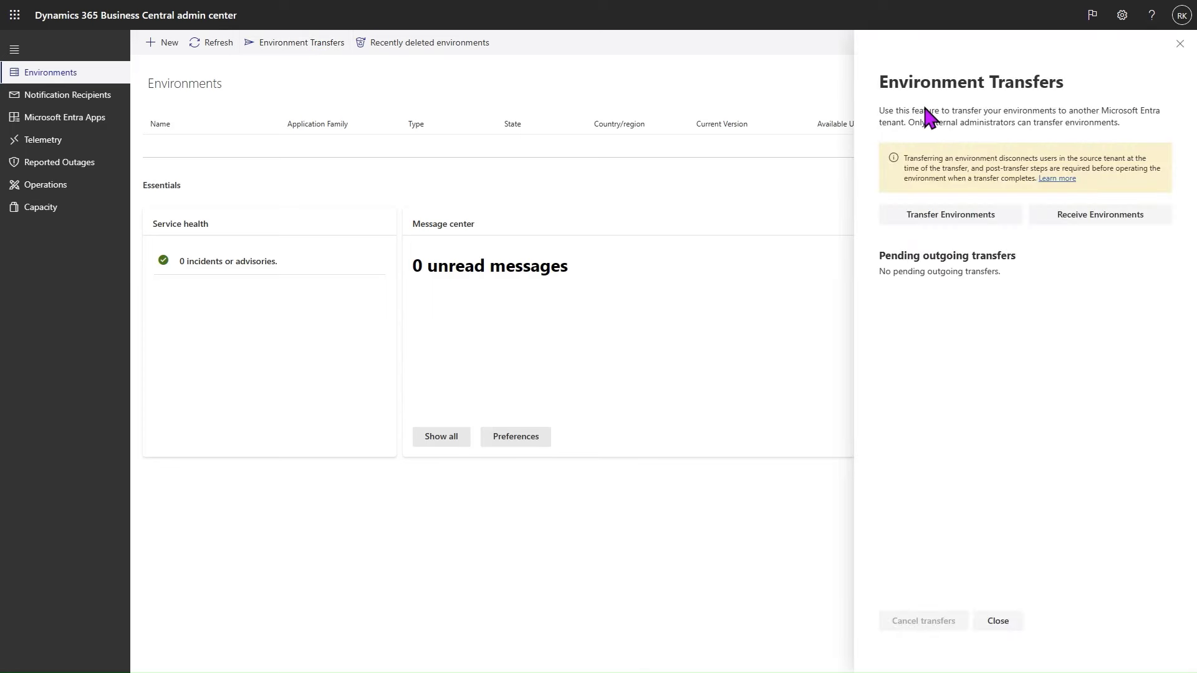
click(1062, 214)
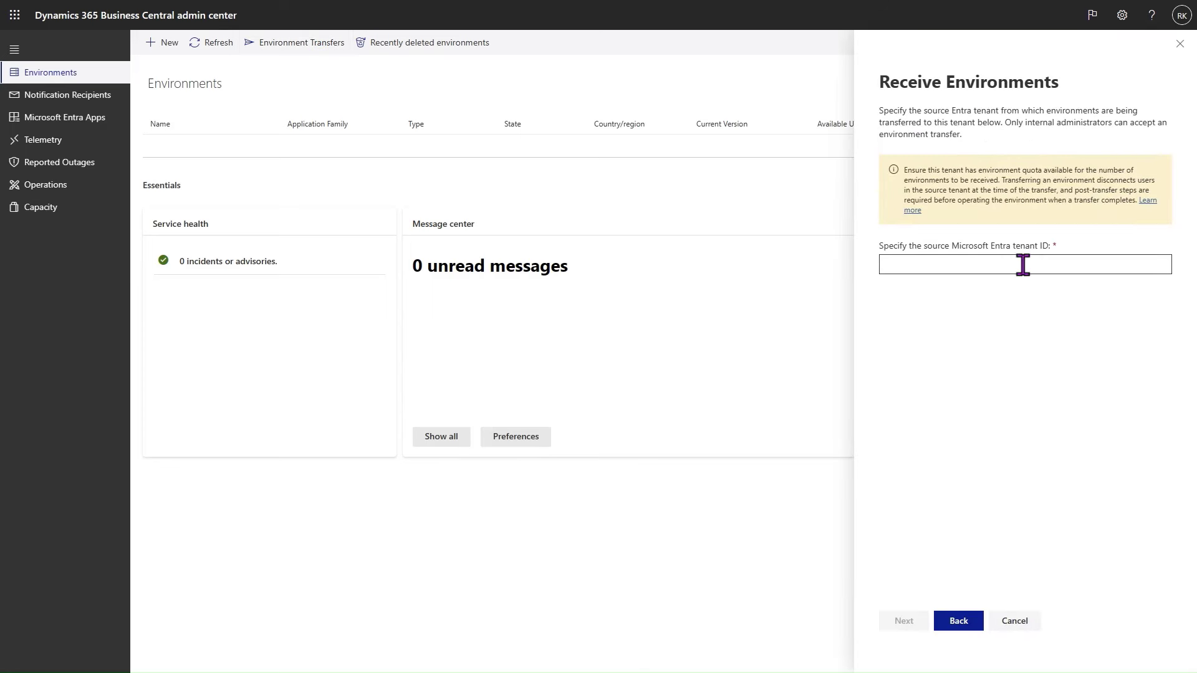
click(1023, 264)
key(ctrl+v)
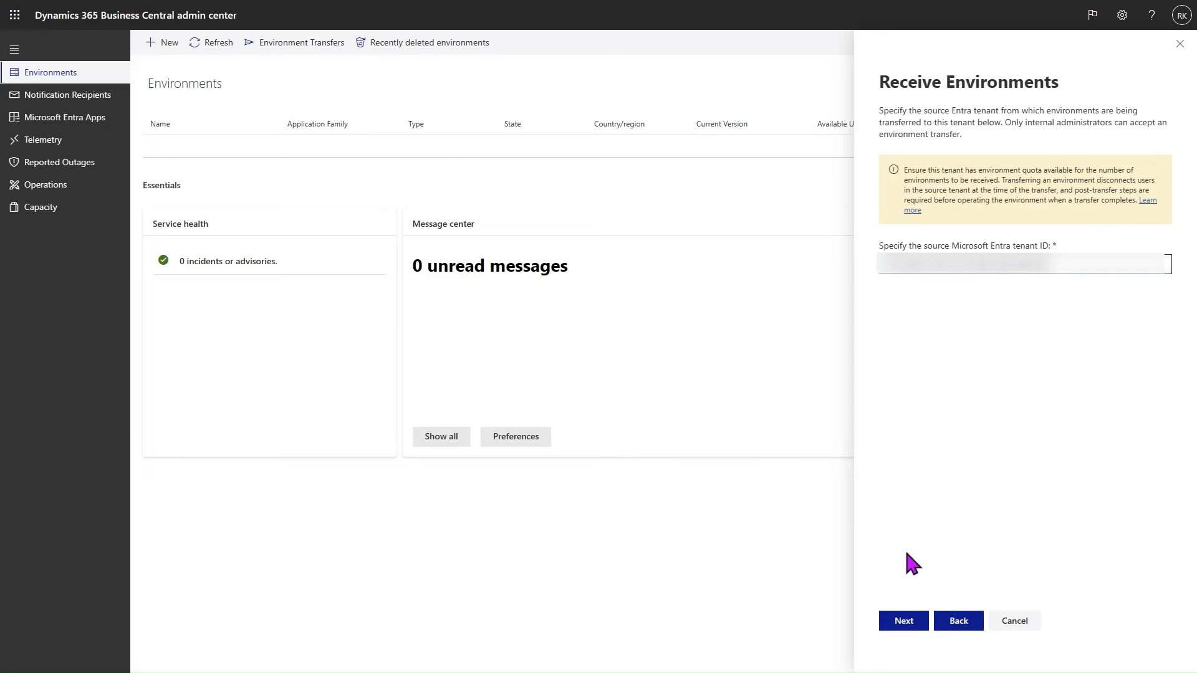
click(918, 621)
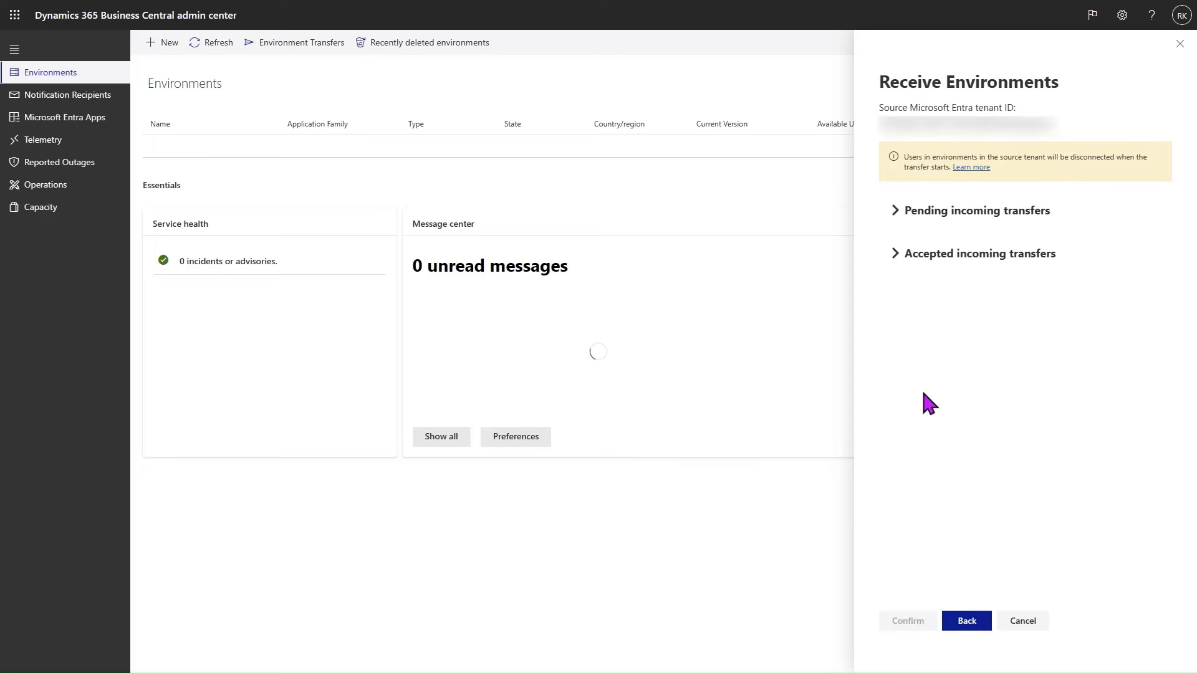
click(896, 255)
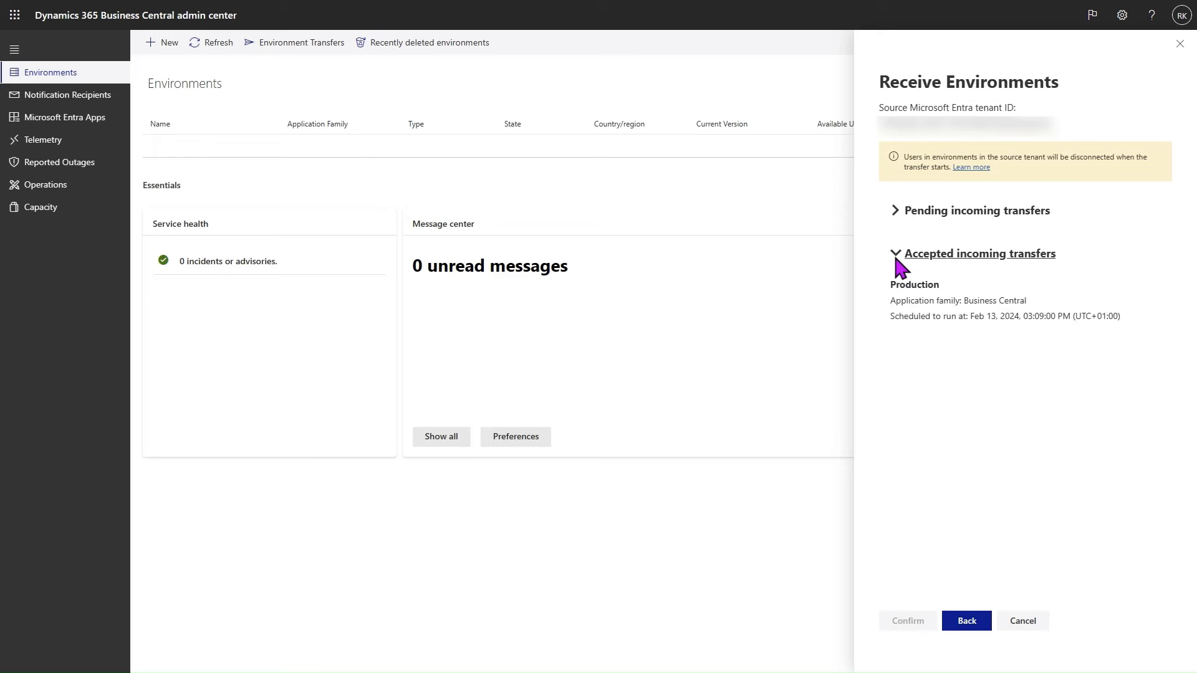